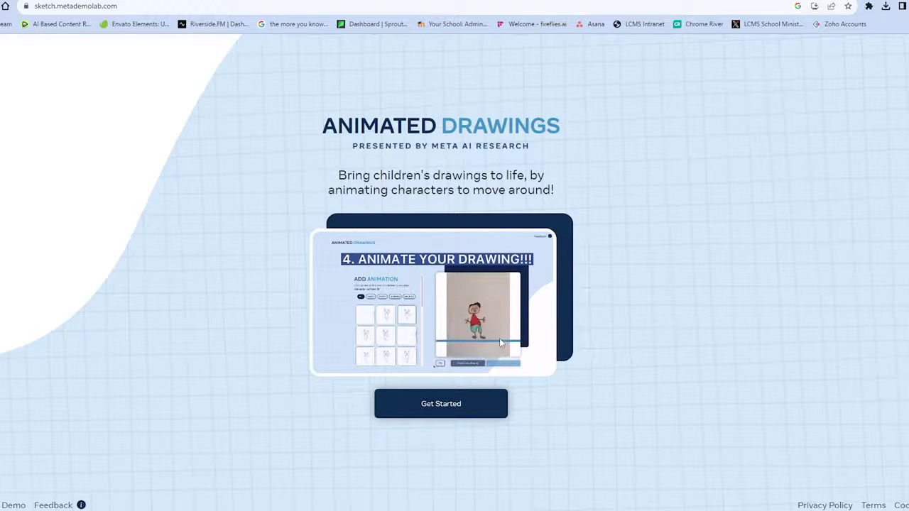
- Start the drawing upload and scroll down to the Sample Drawings list
left_click(466, 405)
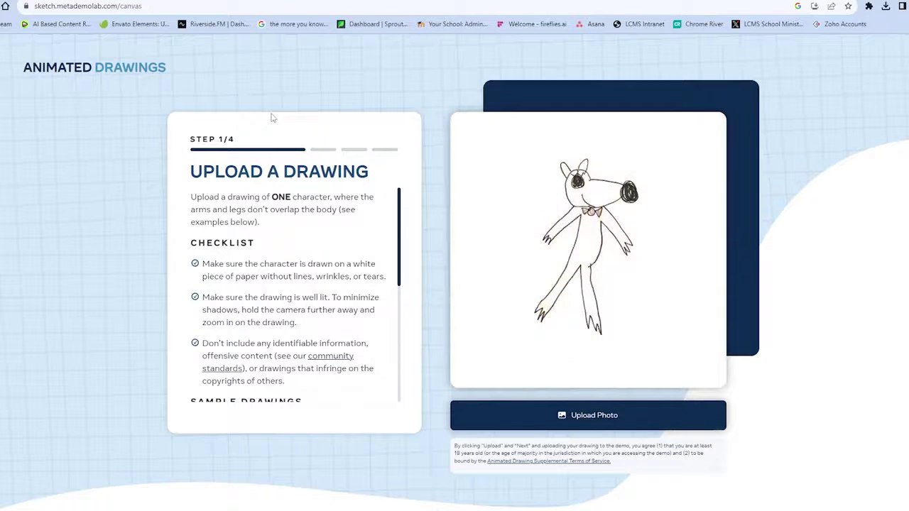
scroll(415, 269, "down", 3)
scroll(322, 251, "down", 5)
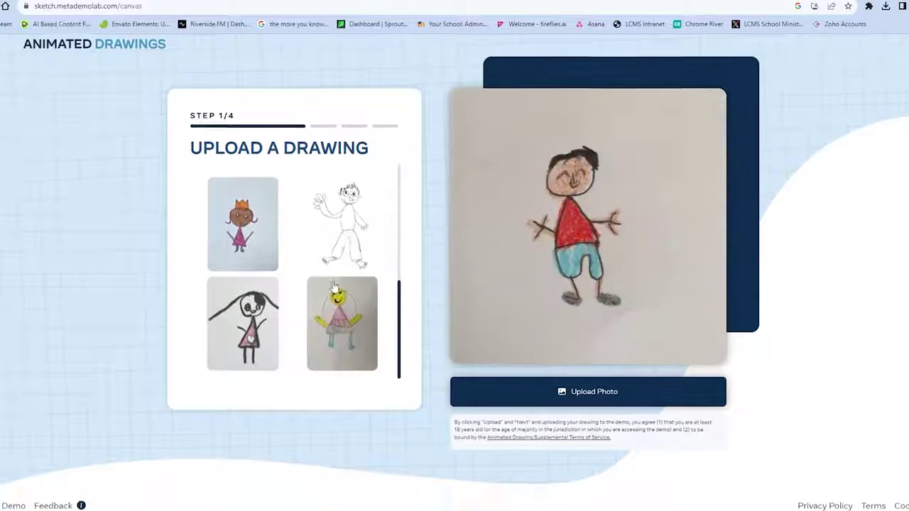
- Pick the yellow smiley sample, adjust its bounding box at the side and top, and accept it
left_click(325, 310)
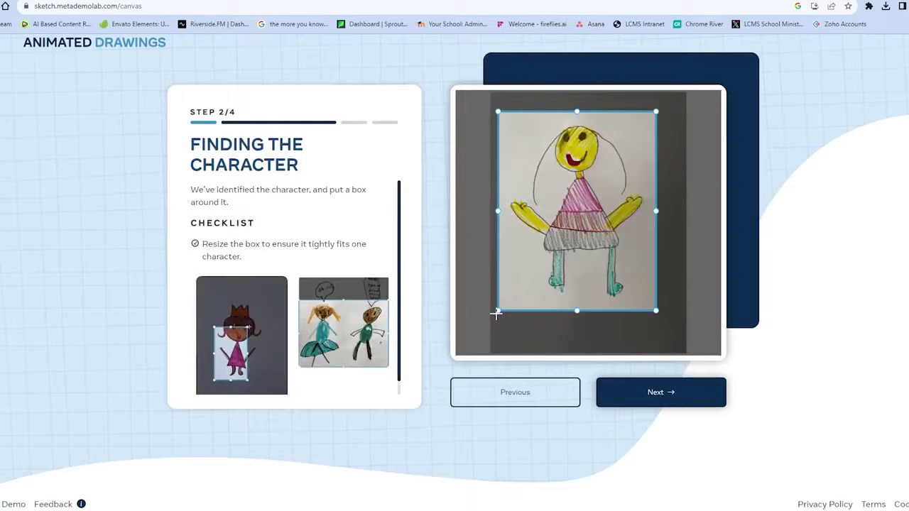
left_click_drag(505, 307, 501, 307)
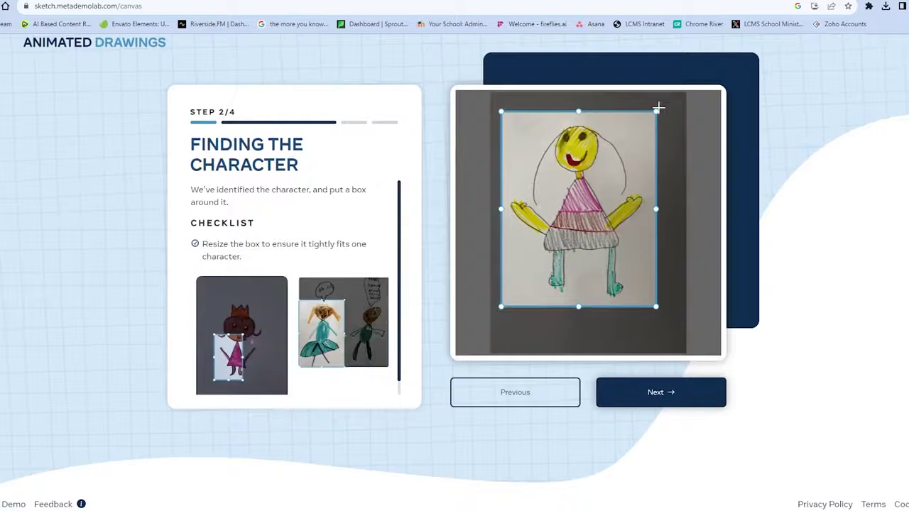
left_click_drag(657, 110, 659, 121)
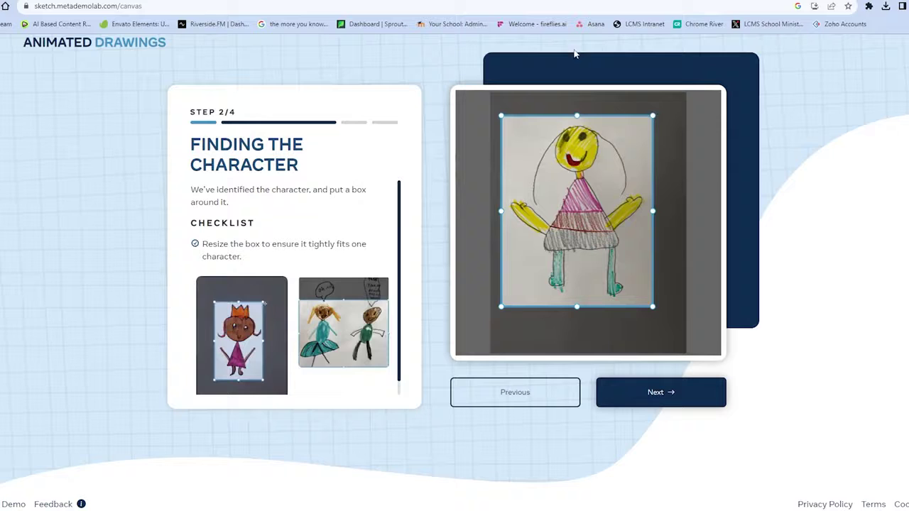
left_click(653, 396)
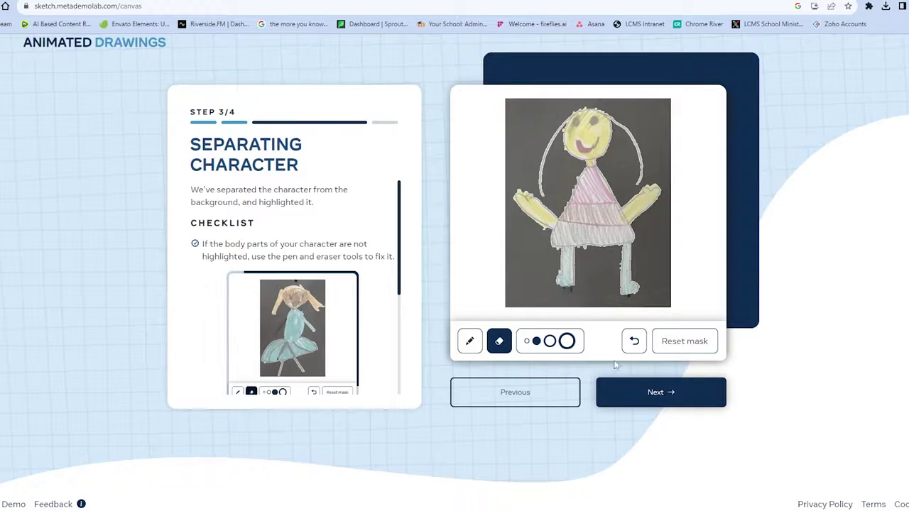
- Accept the smiley girl's separated mask and her detected joints
left_click(644, 399)
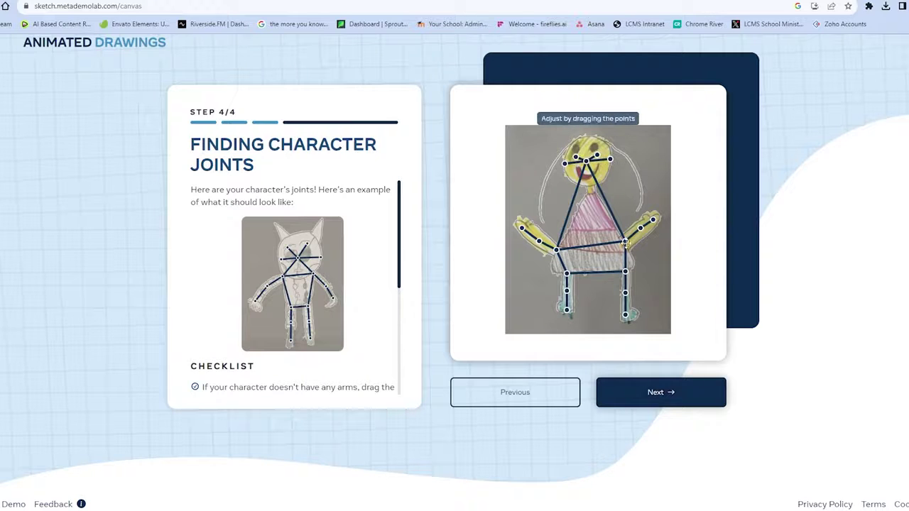
left_click(657, 398)
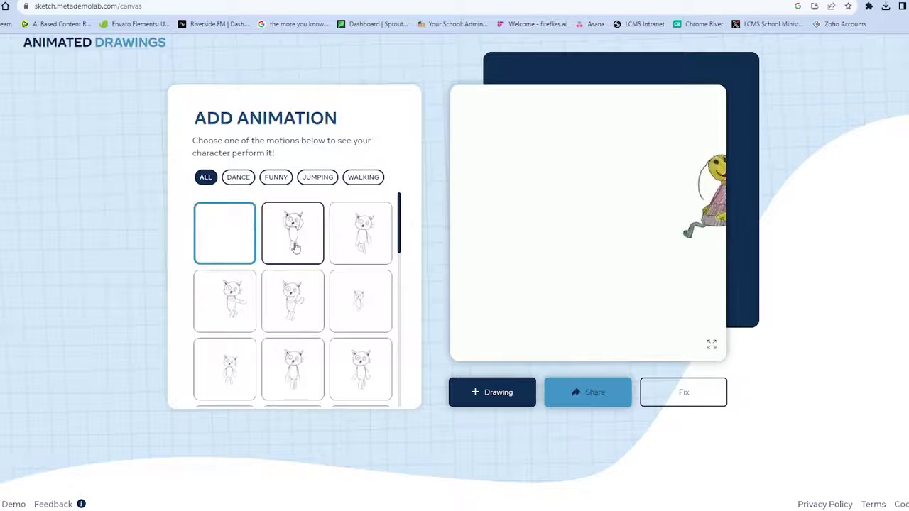
- Give the smiley girl the first DANCE motion and save it full screen as hip_hop_dancing MP4
left_click(238, 178)
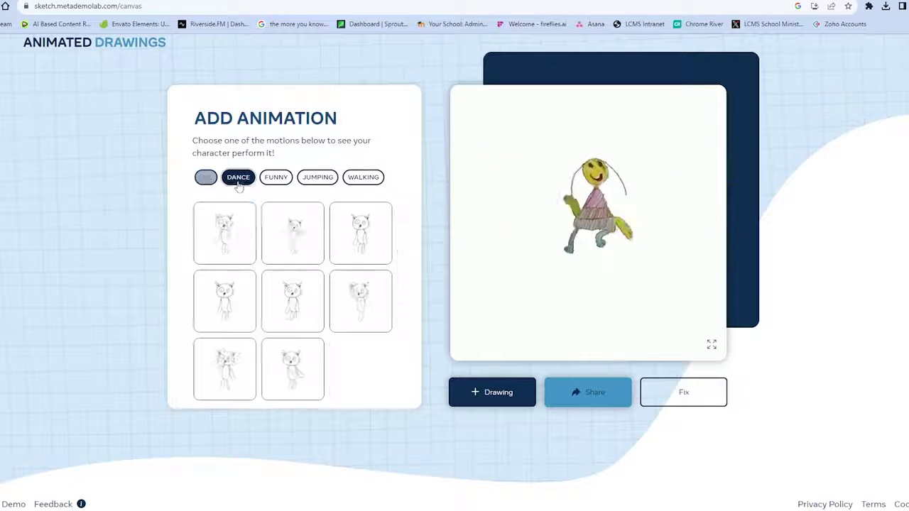
left_click(234, 228)
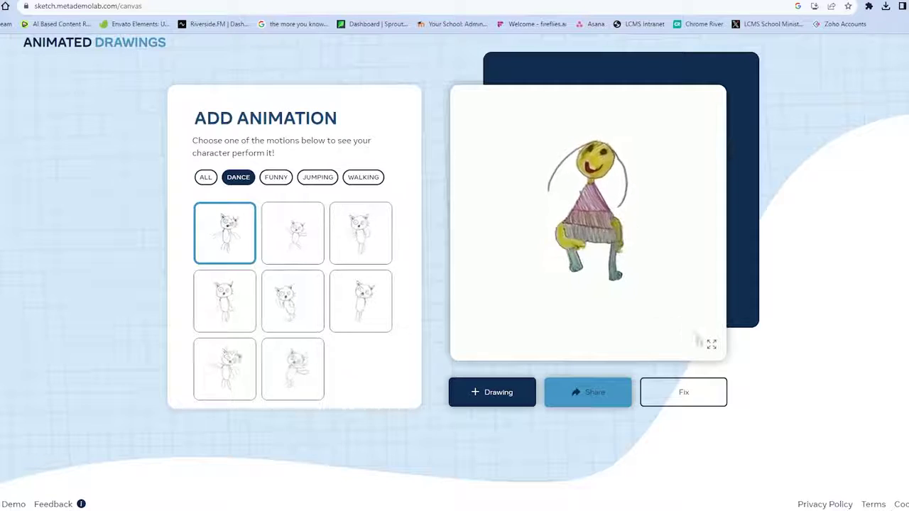
left_click(711, 343)
right_click(444, 205)
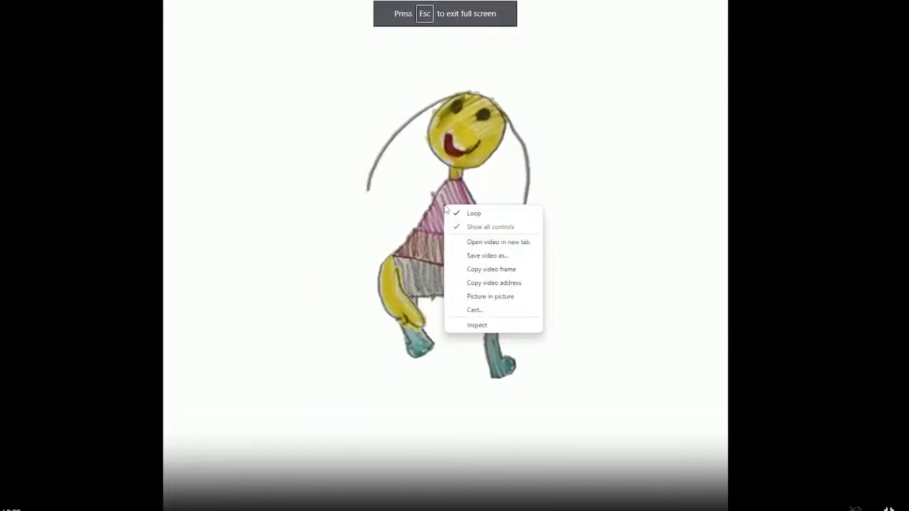
left_click(478, 255)
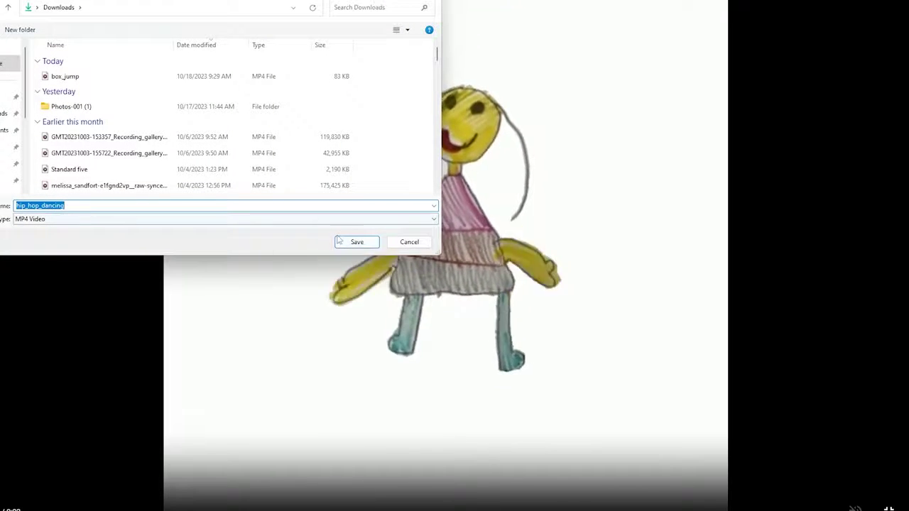
left_click(354, 247)
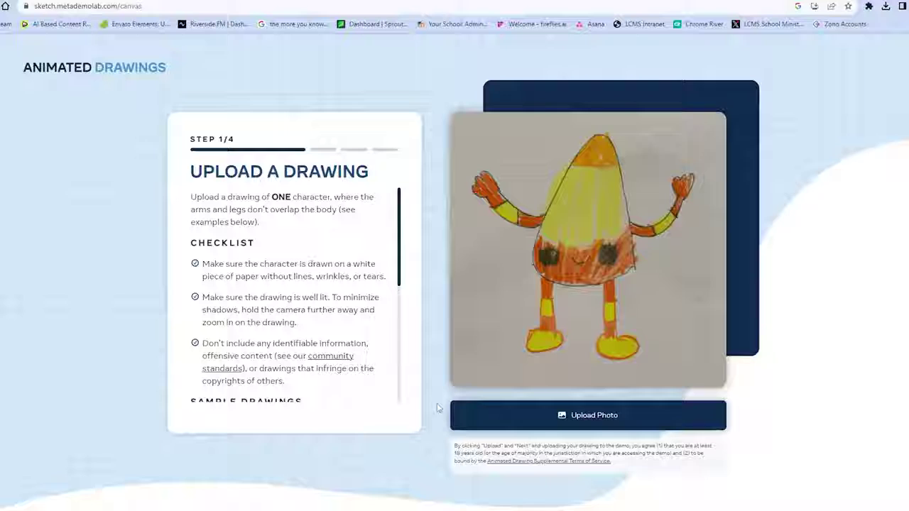
left_click(553, 409)
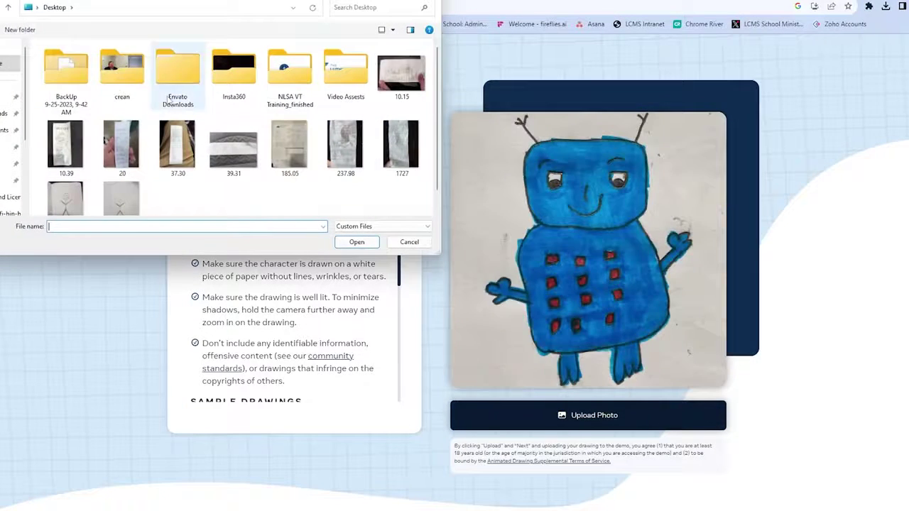
scroll(198, 208, "down", 1)
left_click(121, 186)
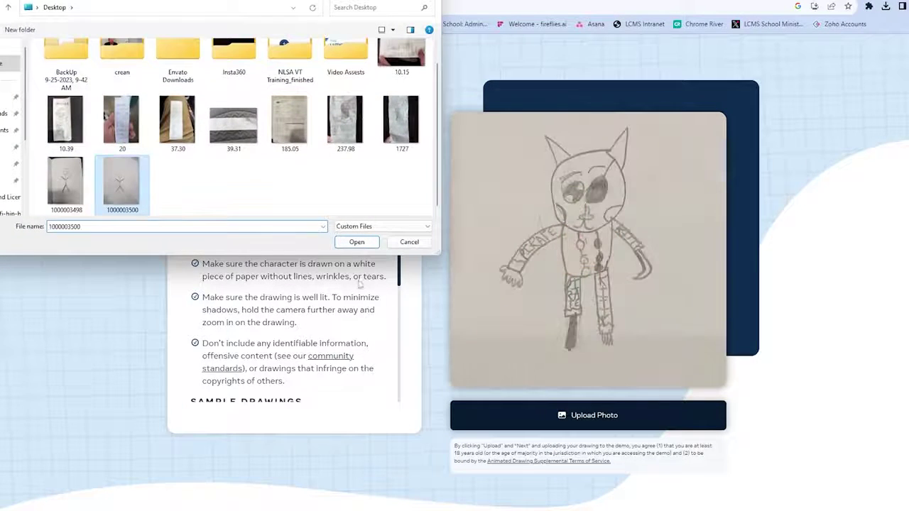
left_click(355, 242)
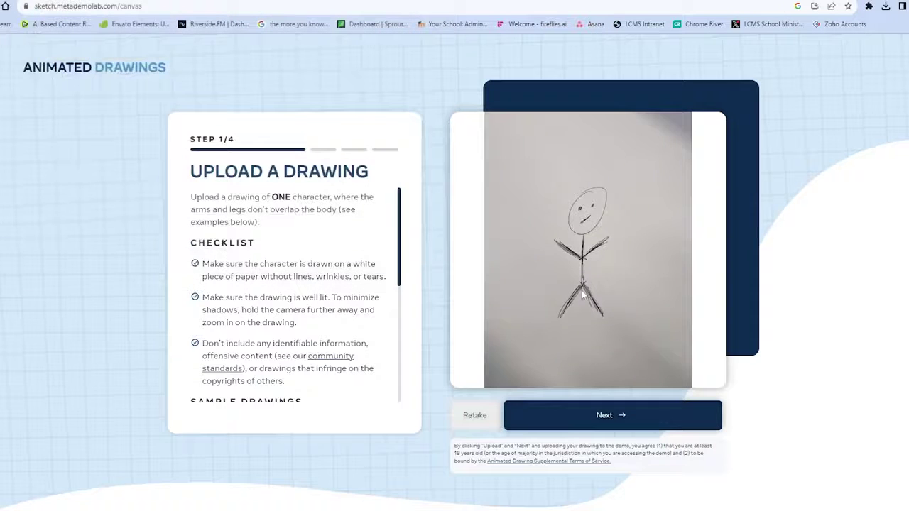
left_click(577, 424)
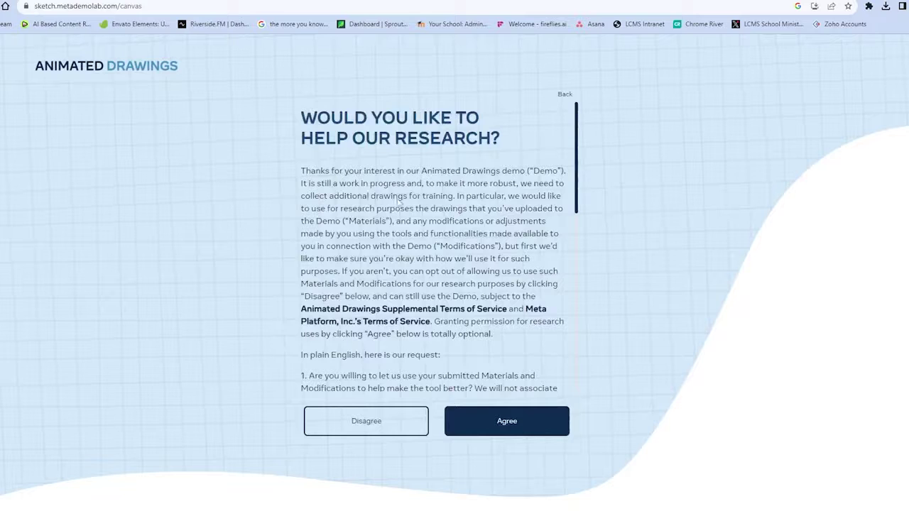
- Agree to the research terms, widen the stick figure's box slightly, and accept it
left_click(508, 423)
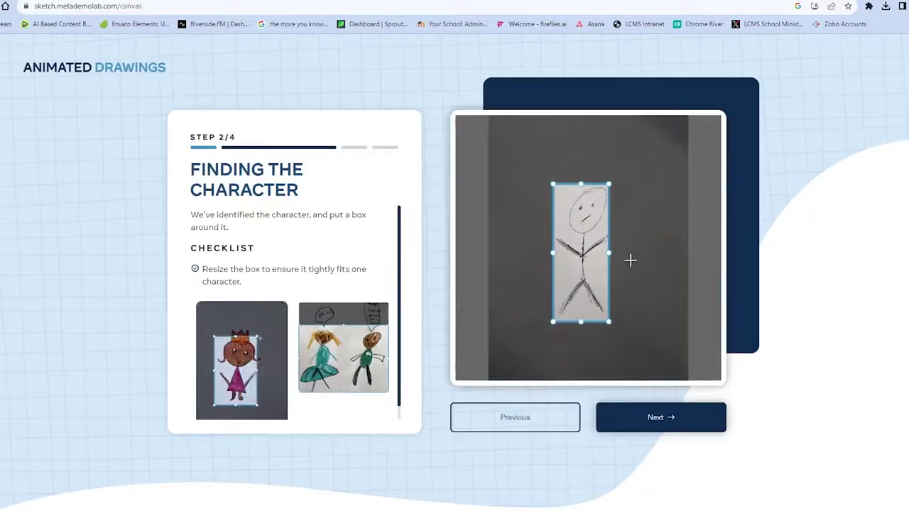
left_click_drag(609, 251, 612, 251)
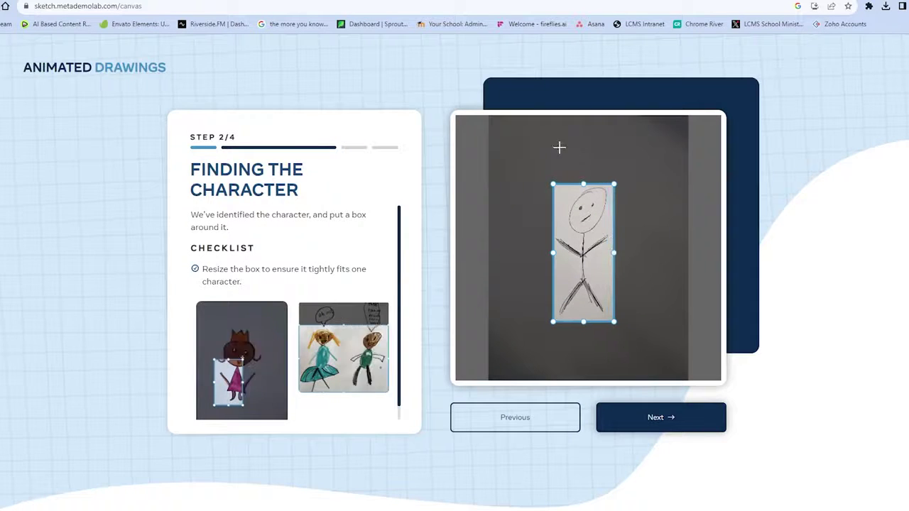
left_click(646, 420)
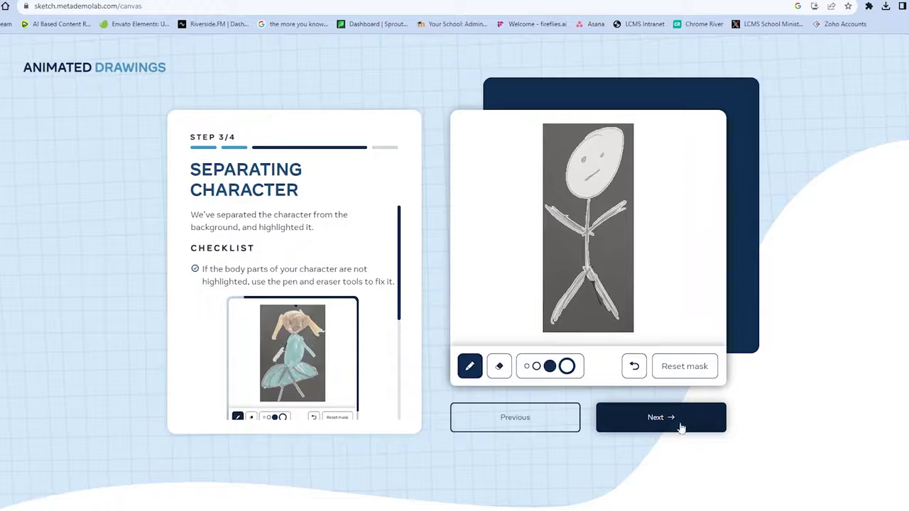
- Accept the stick figure's separated mask and its detected joints
left_click(665, 419)
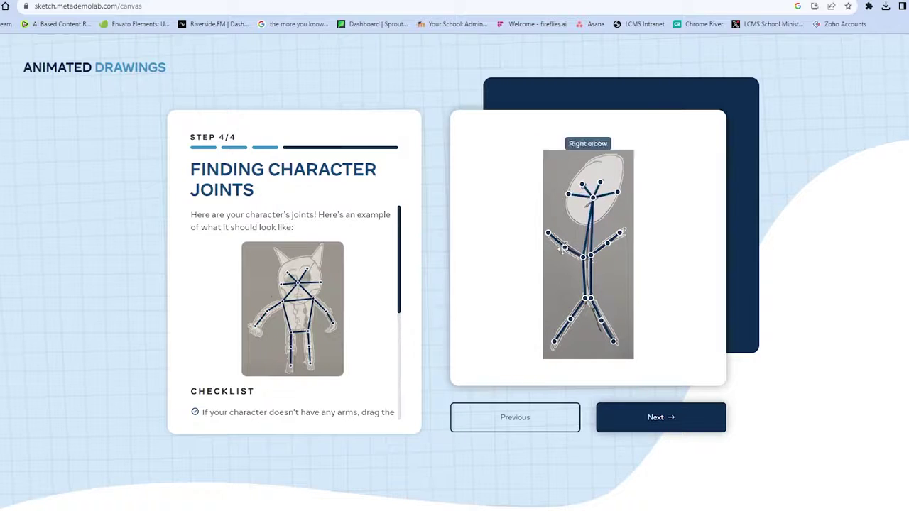
left_click(653, 425)
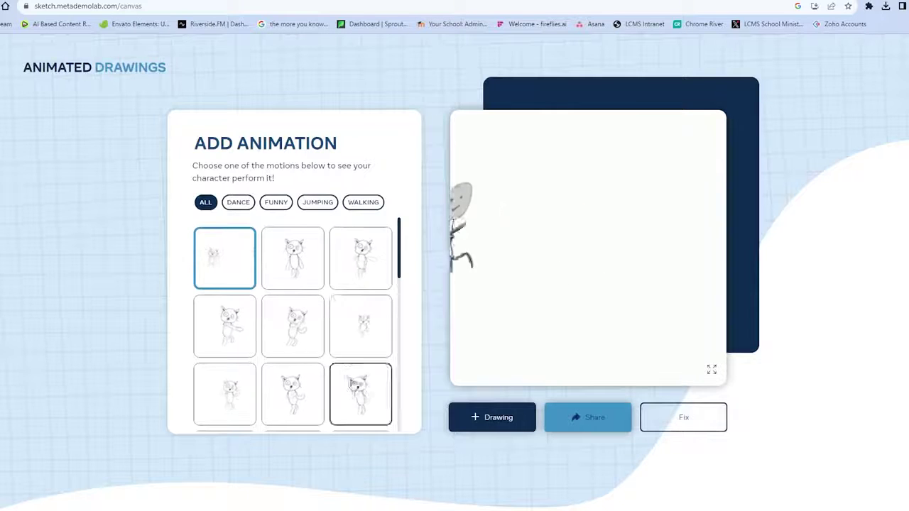
- Animate the stick figure with the third motion, then a lower one, and preview it full screen
left_click(360, 260)
scroll(329, 355, "down", 5)
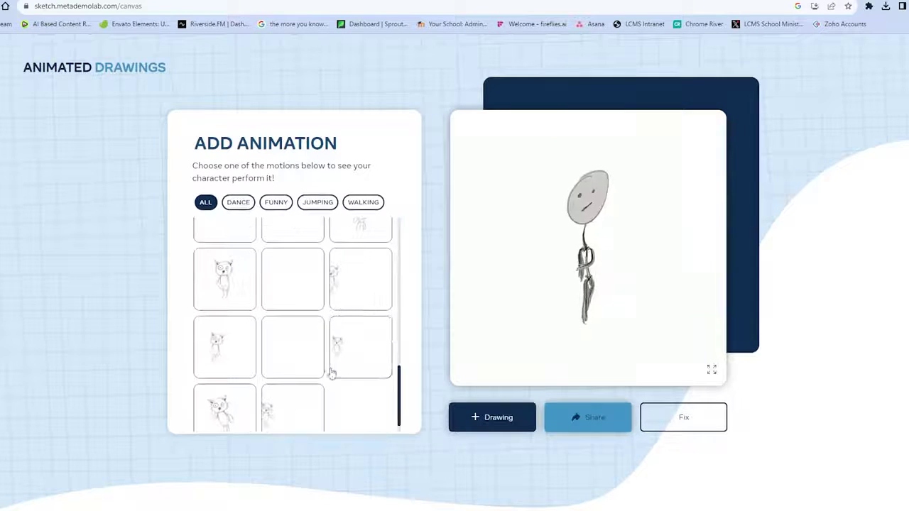
left_click(360, 345)
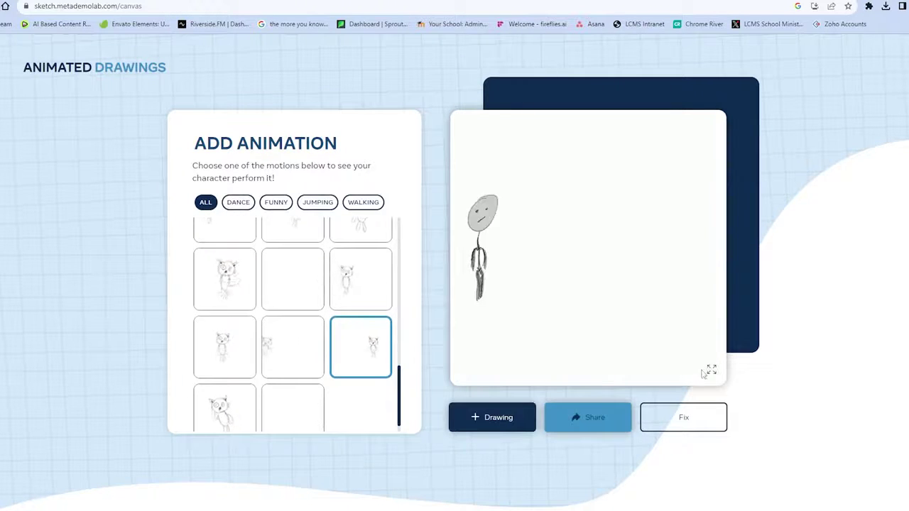
left_click(711, 369)
right_click(466, 206)
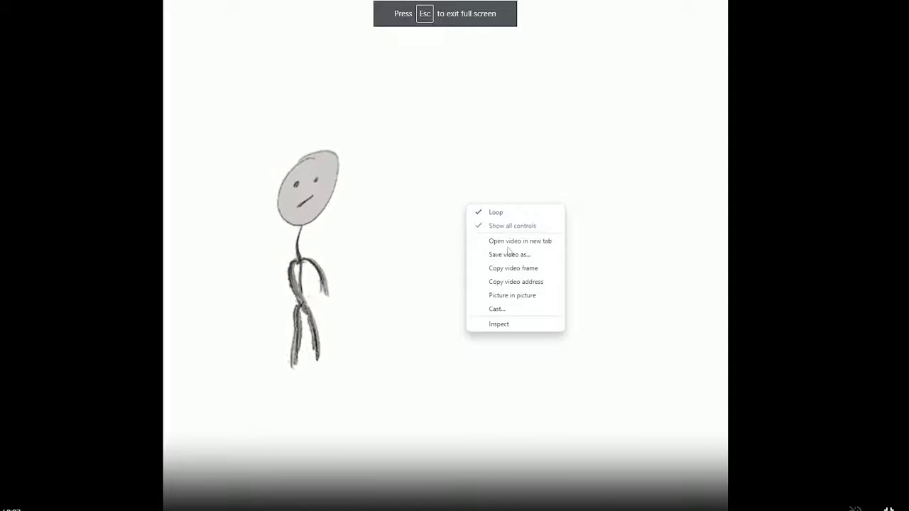
key("Escape")
key("Escape")
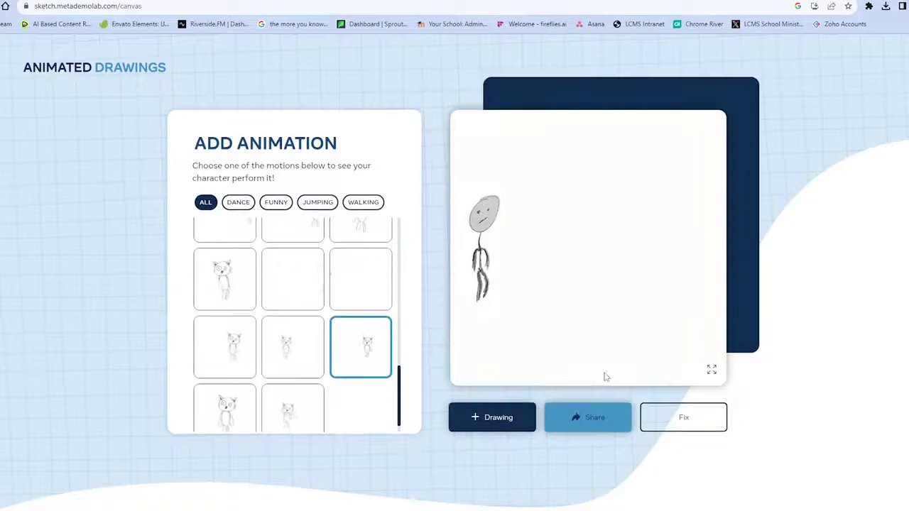